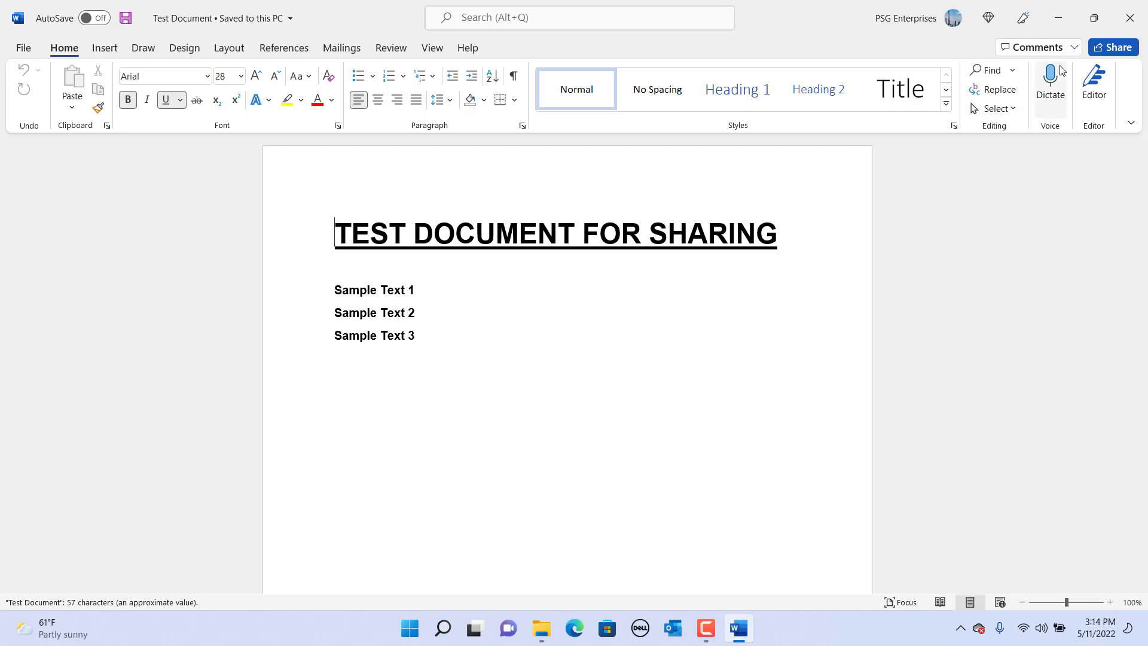
- Upload Test Document to the personal OneDrive from Word's Share options
left_click(1119, 51)
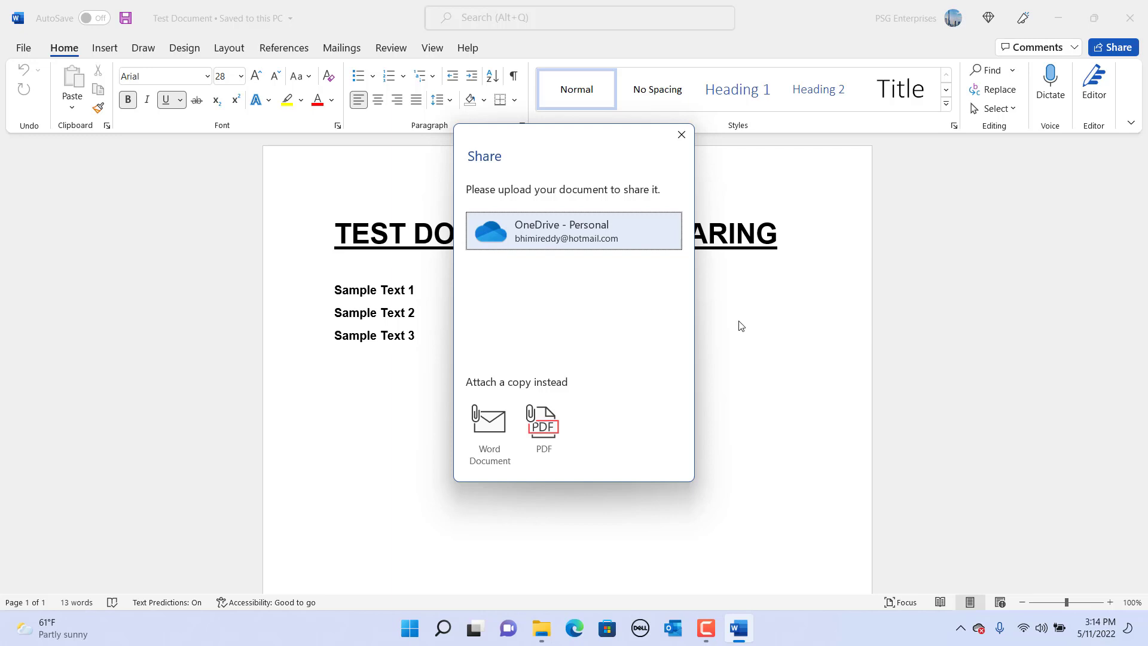
left_click(543, 235)
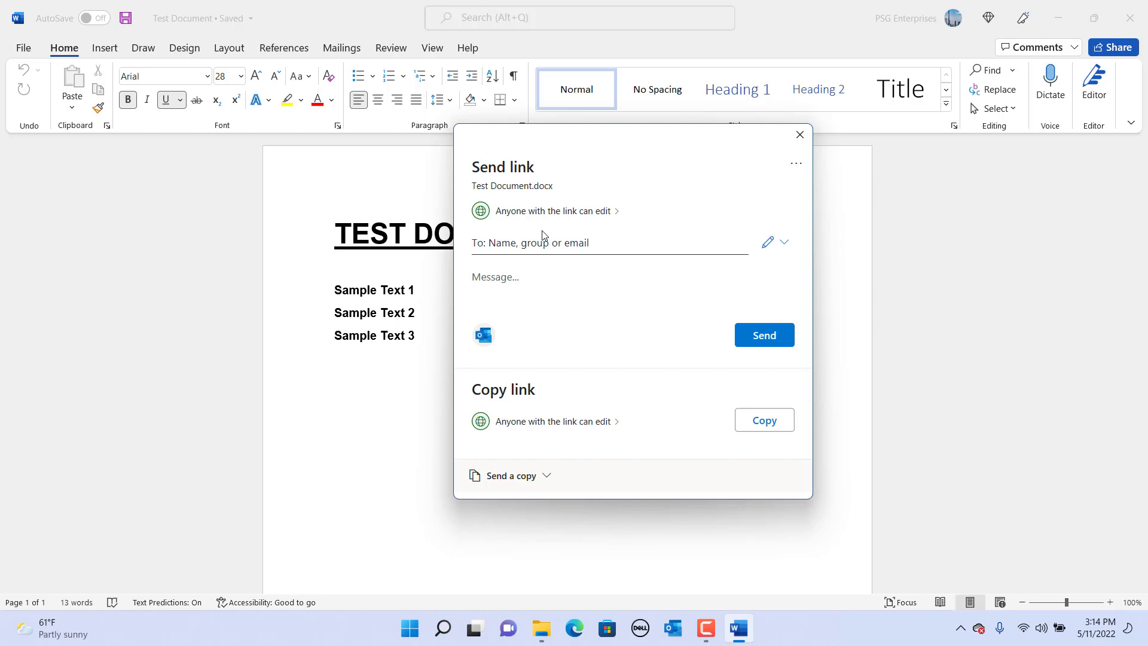
- Review the link settings and keep the link as 'Anyone with the link can edit'
left_click(525, 216)
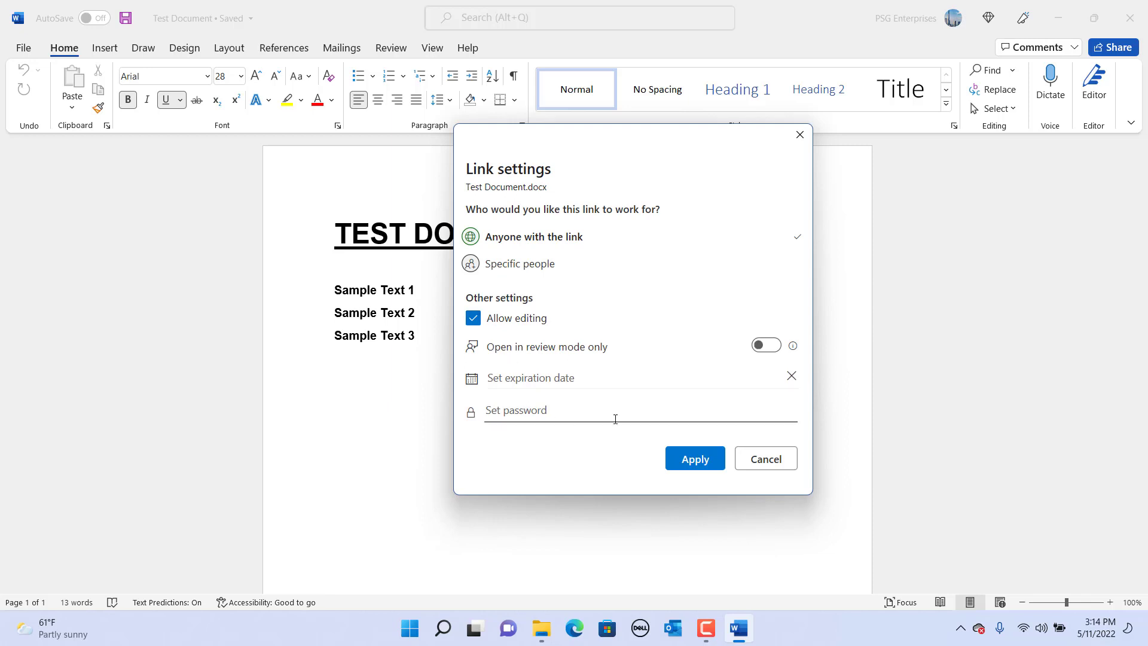
left_click(775, 467)
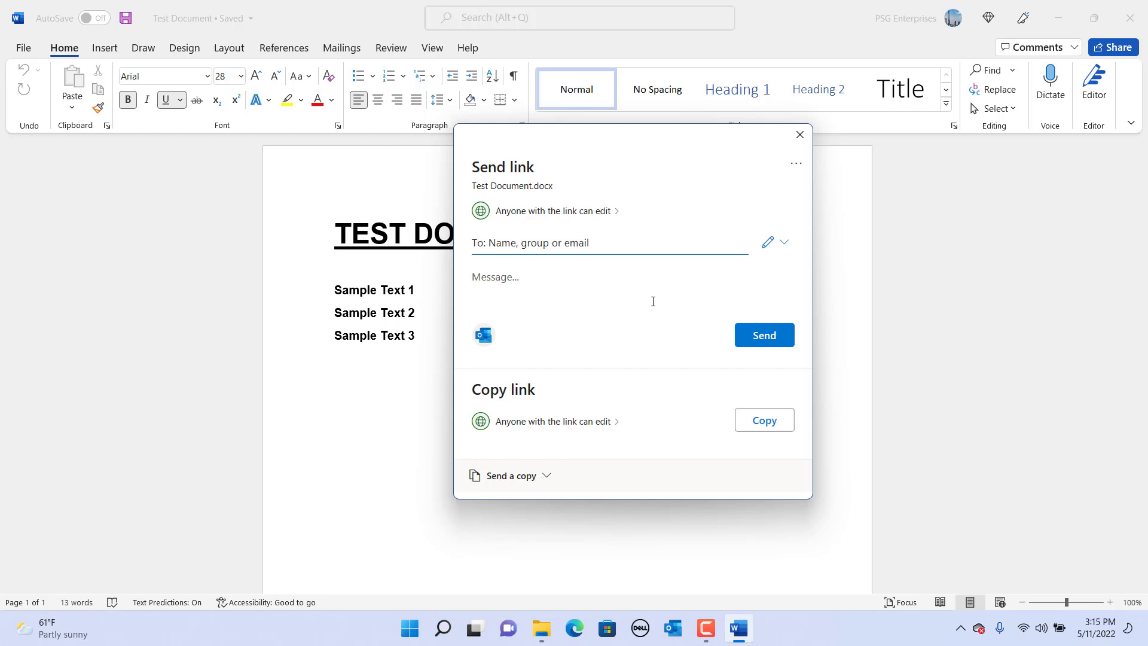
- Send the editable link to the company contact with the message 'Please review the document.'
left_click(558, 242)
key("ctrl+v")
left_click(551, 275)
left_click(554, 313)
type("Please review the document")
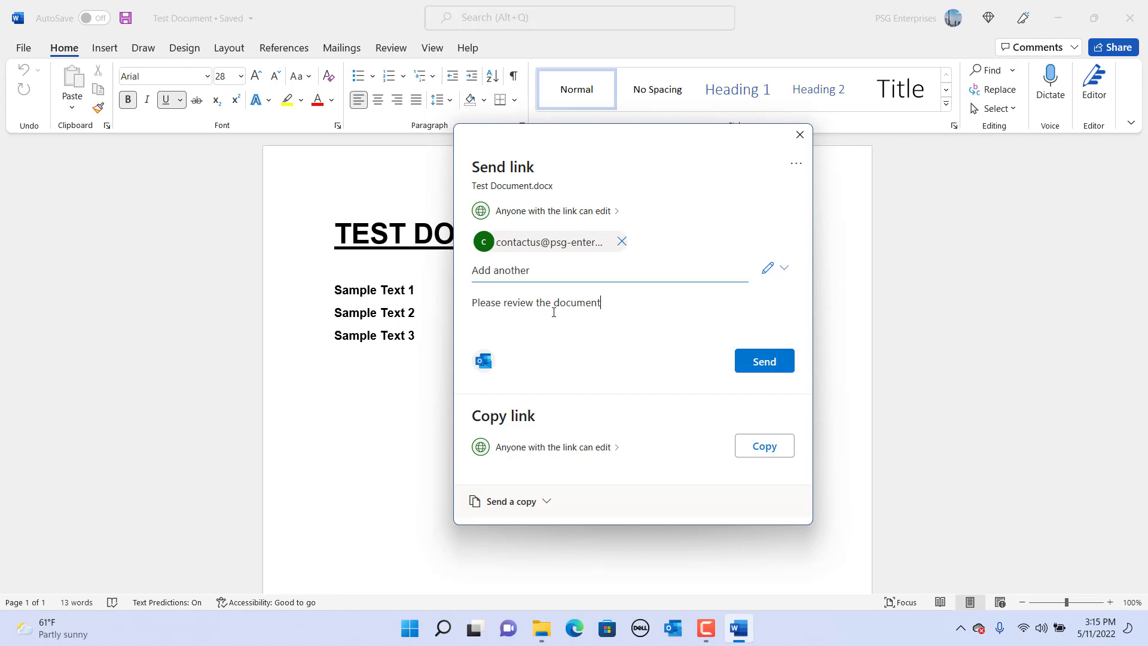
left_click(765, 362)
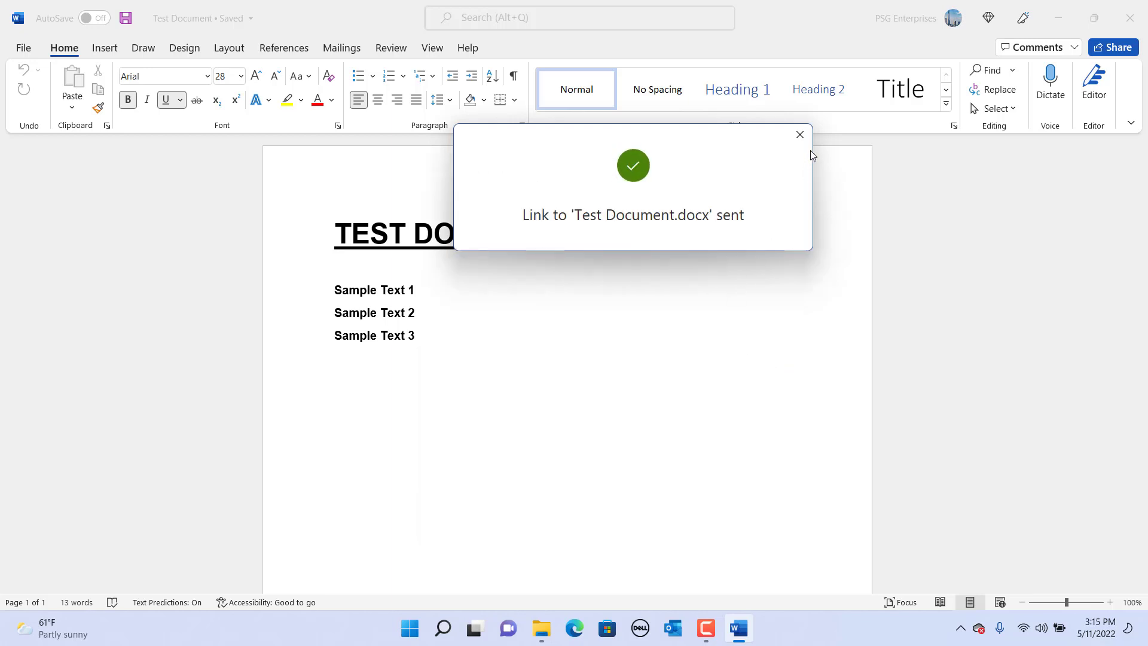
left_click(800, 134)
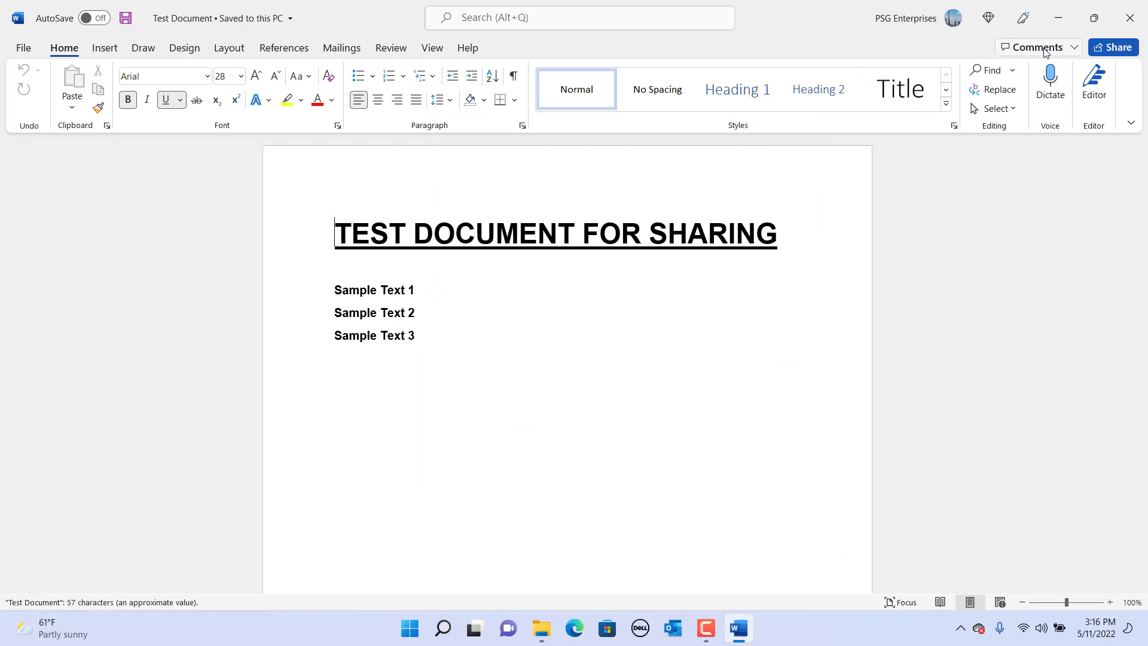
left_click(1110, 48)
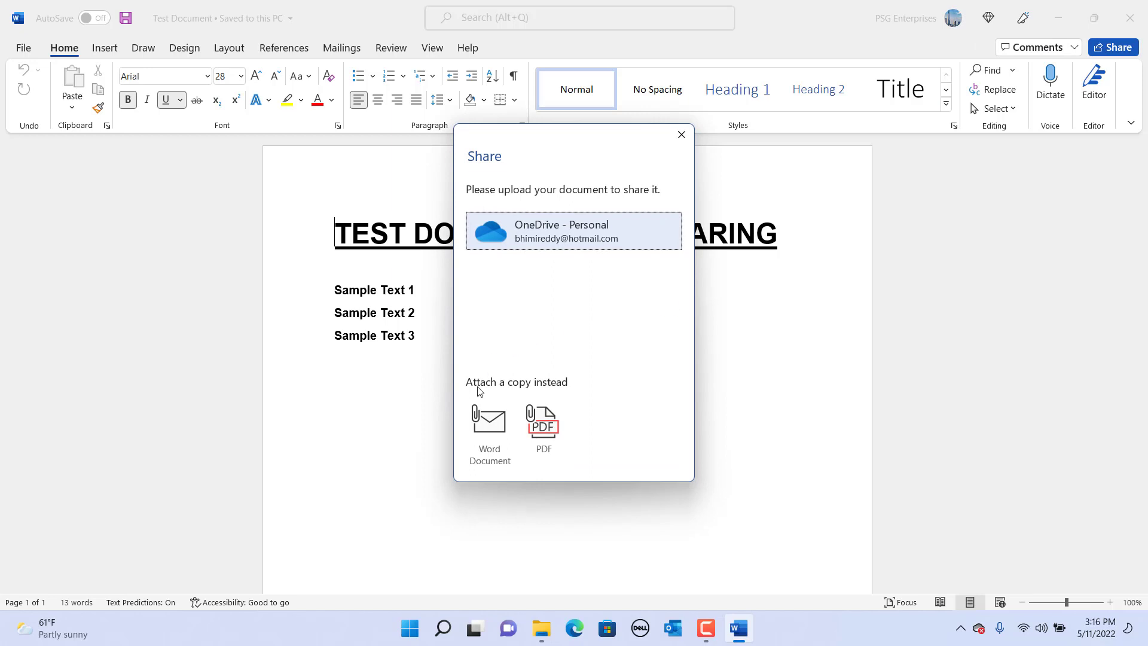
- Attach a Word copy of Test Document.docx to a new Outlook email
left_click(489, 433)
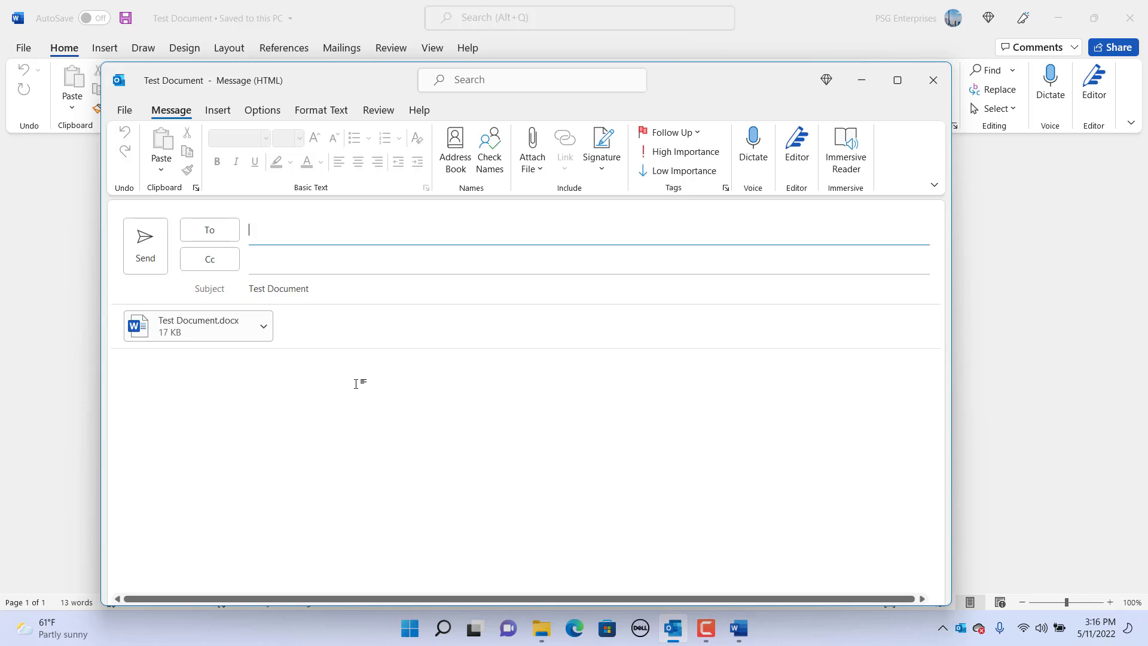
- Email Test Document.docx to the company contact with a note asking them to review it
key("ctrl+v")
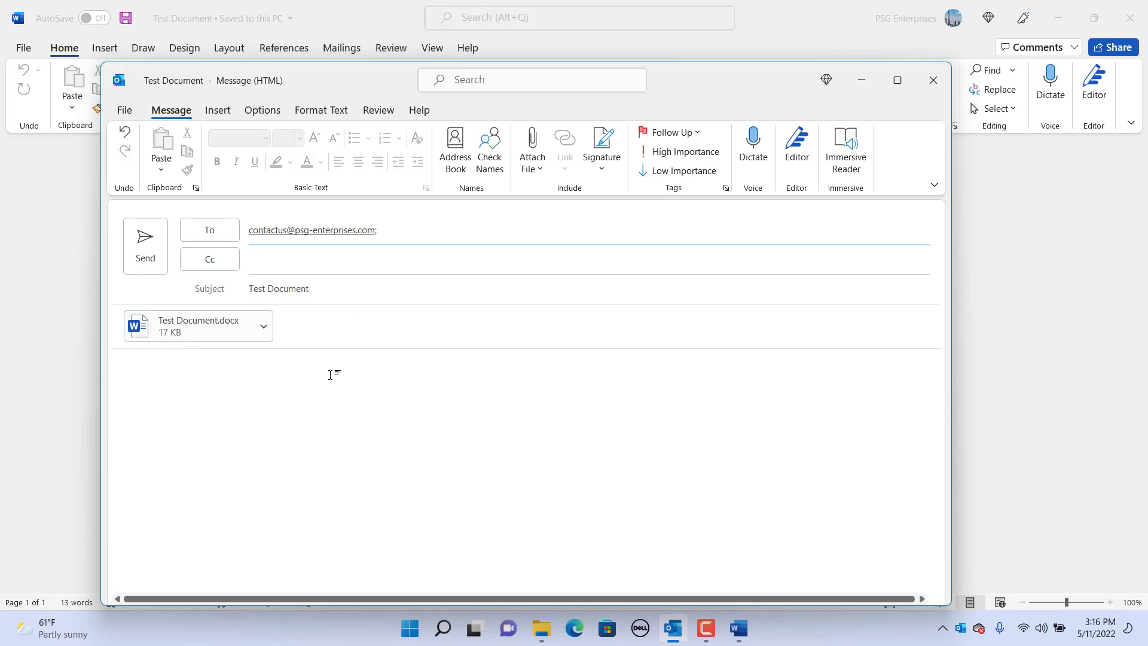
left_click(244, 367)
type("Please review the attached document.")
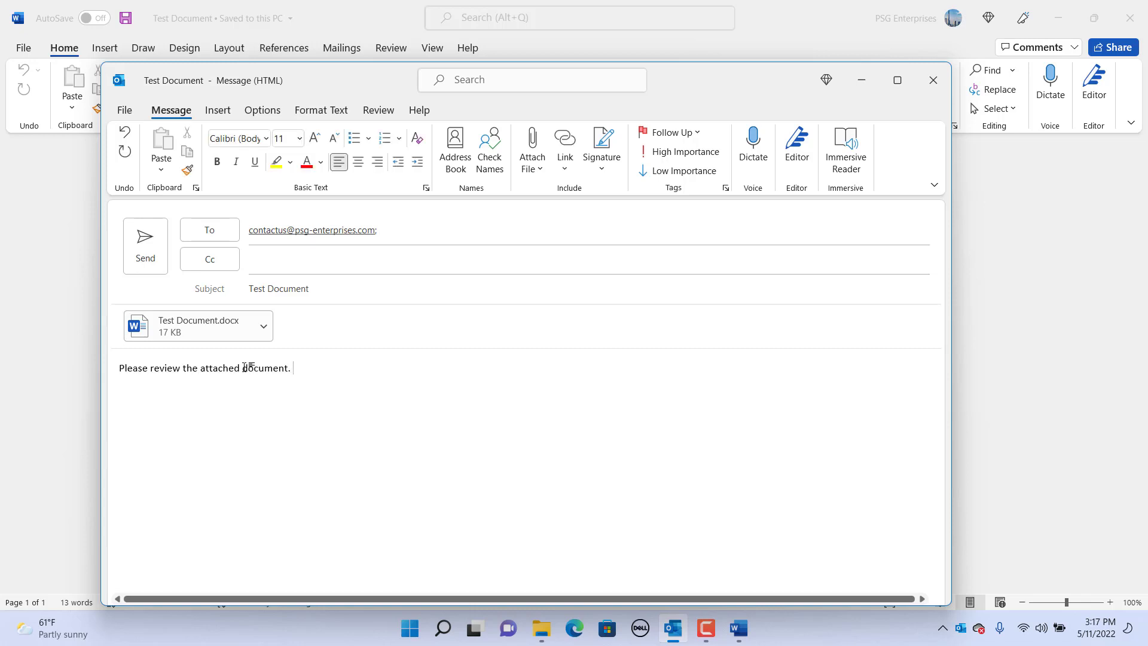
left_click(145, 264)
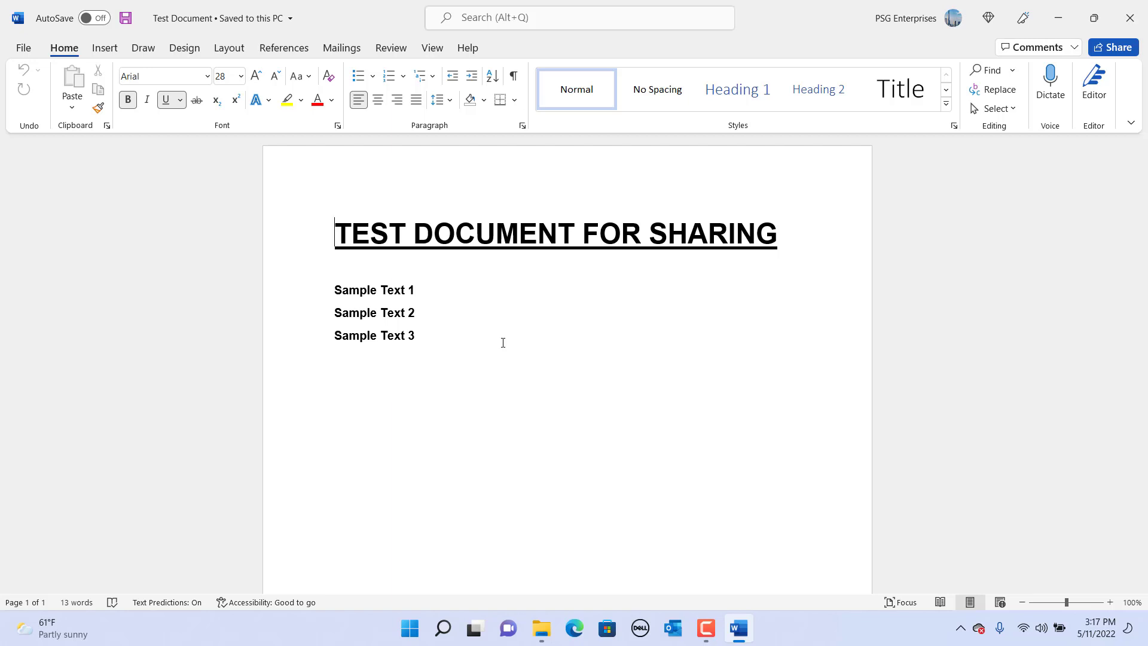
- Email a PDF copy to the company contact with 'Please review the attached.', then close Word
left_click(1119, 50)
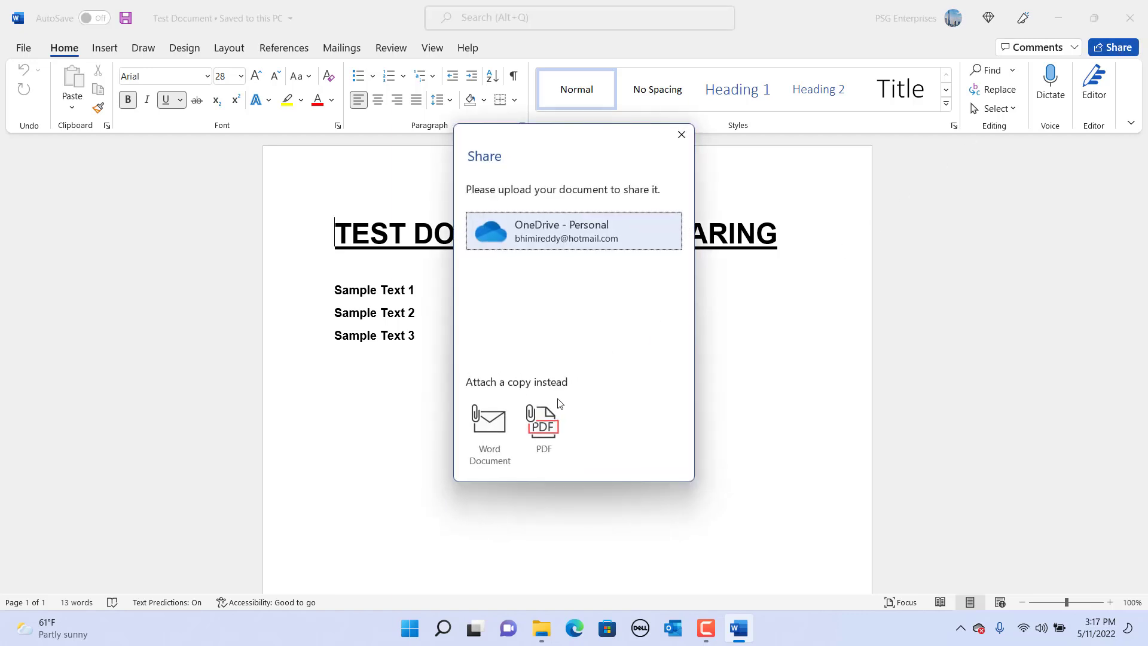
left_click(542, 426)
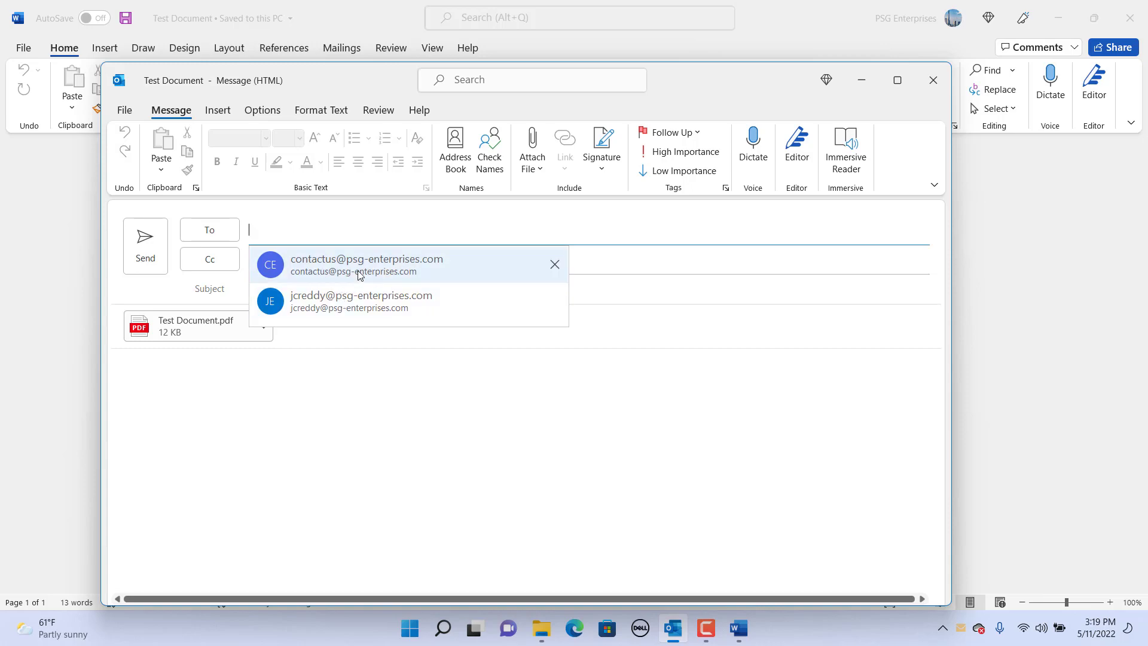
left_click(359, 274)
left_click(306, 356)
type("Please review the attached.")
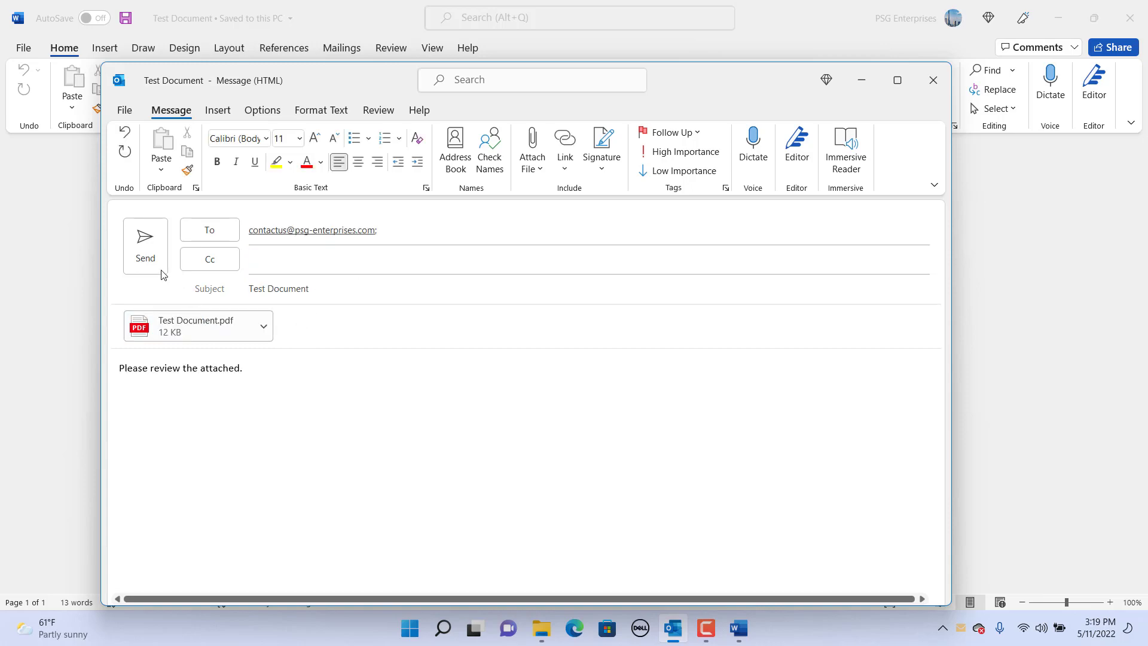
left_click(153, 264)
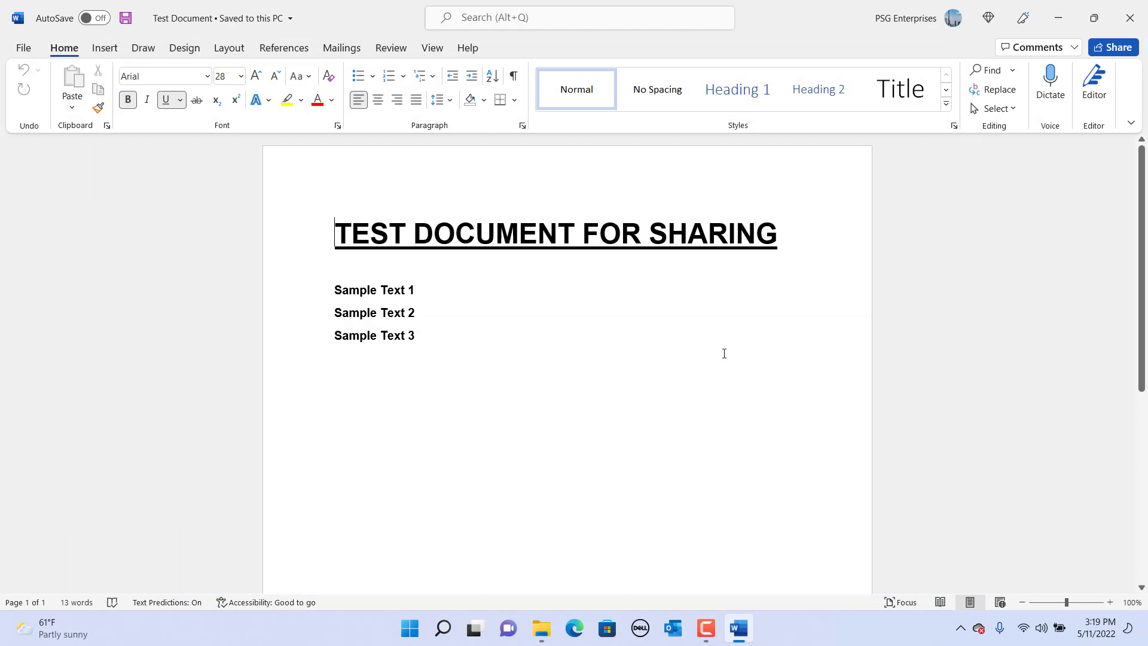
left_click(1130, 22)
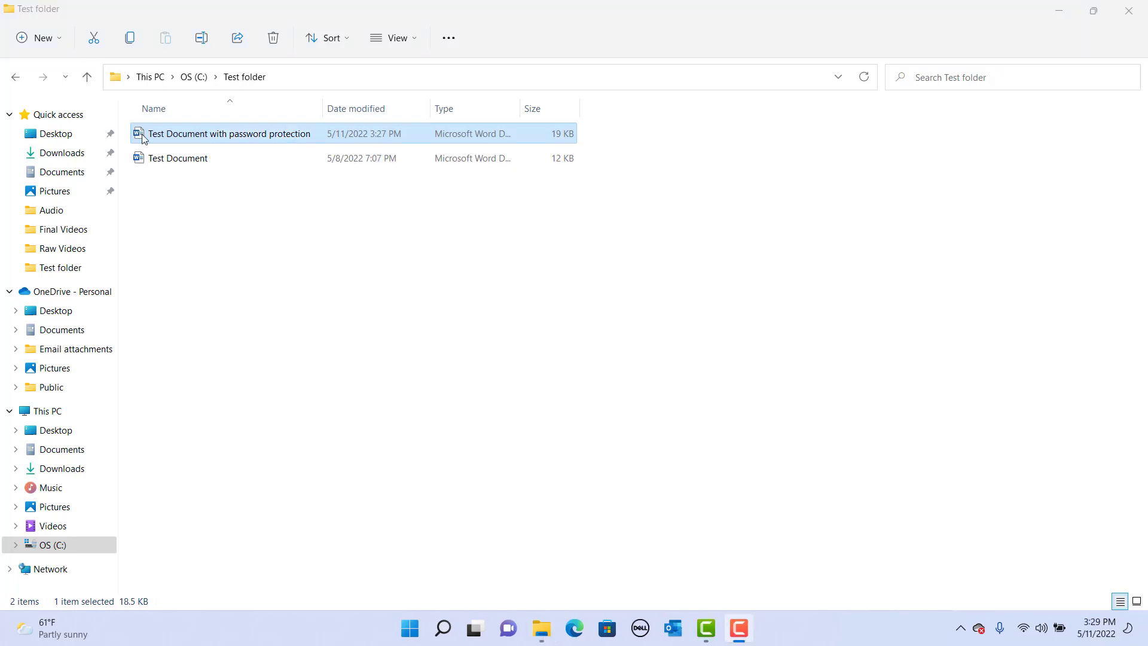
- Open 'Test Document with password protection' from the Test folder and enter its password
double_click(151, 135)
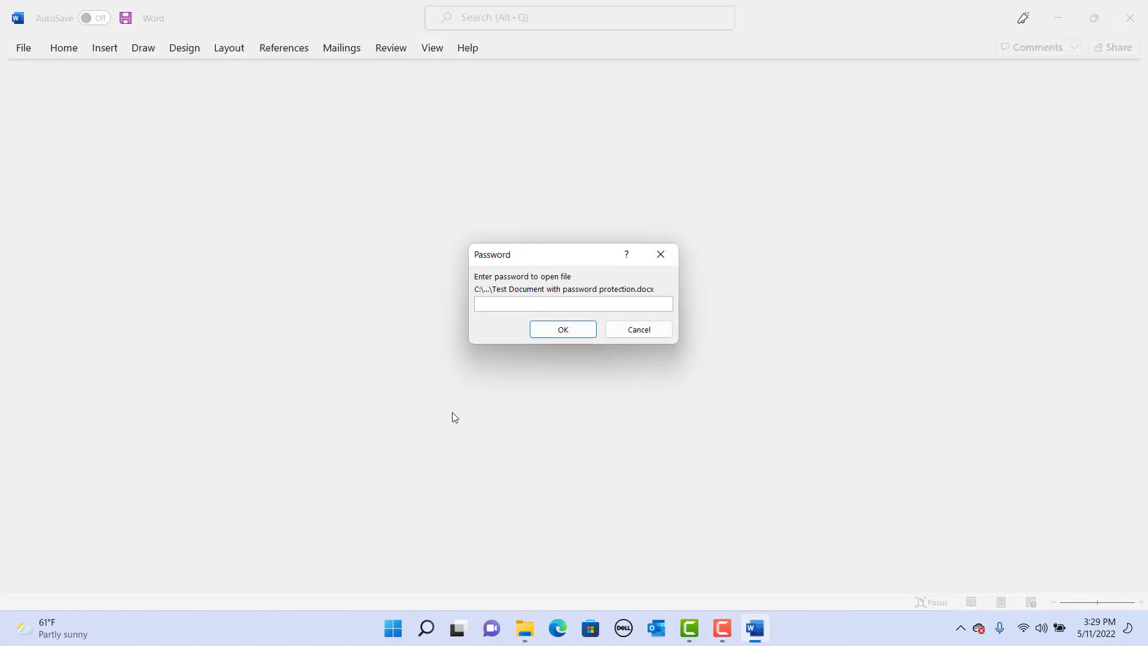
type("••••••")
left_click(554, 333)
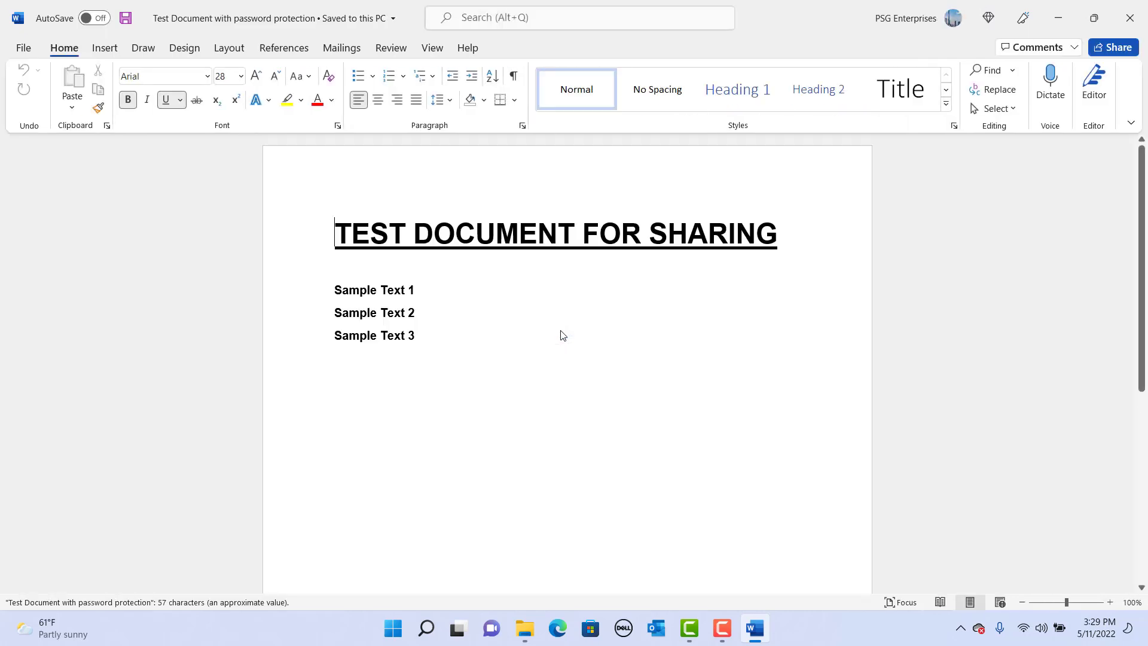
- Attach a PDF copy of the protected document to a new email, accepting loss of password protection
left_click(1120, 54)
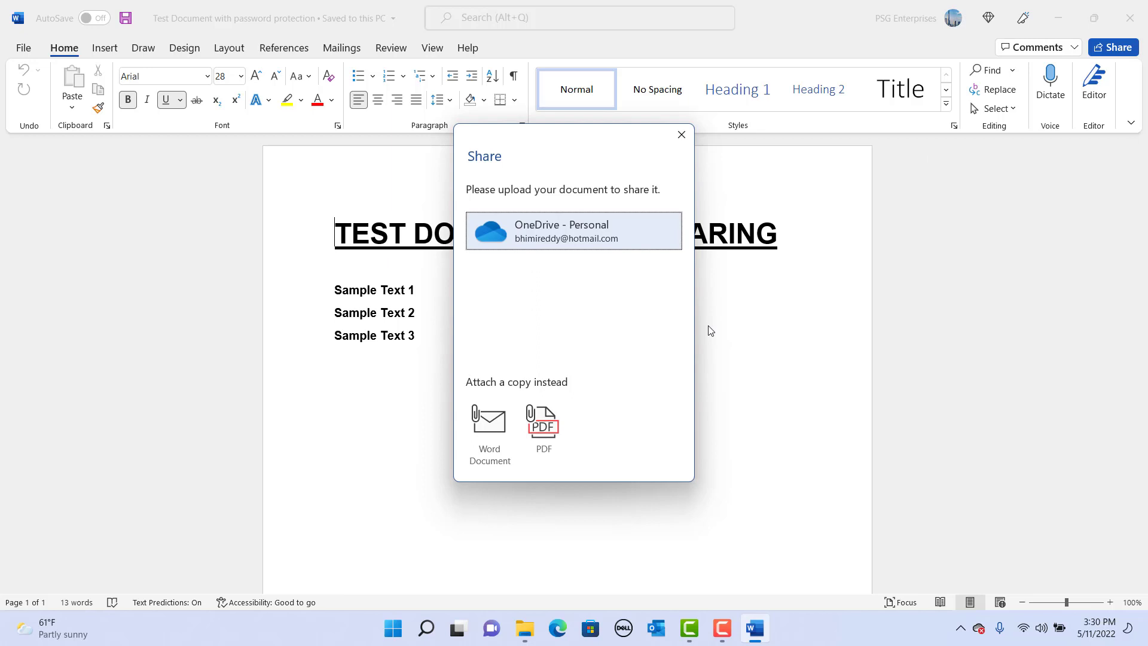
left_click(540, 428)
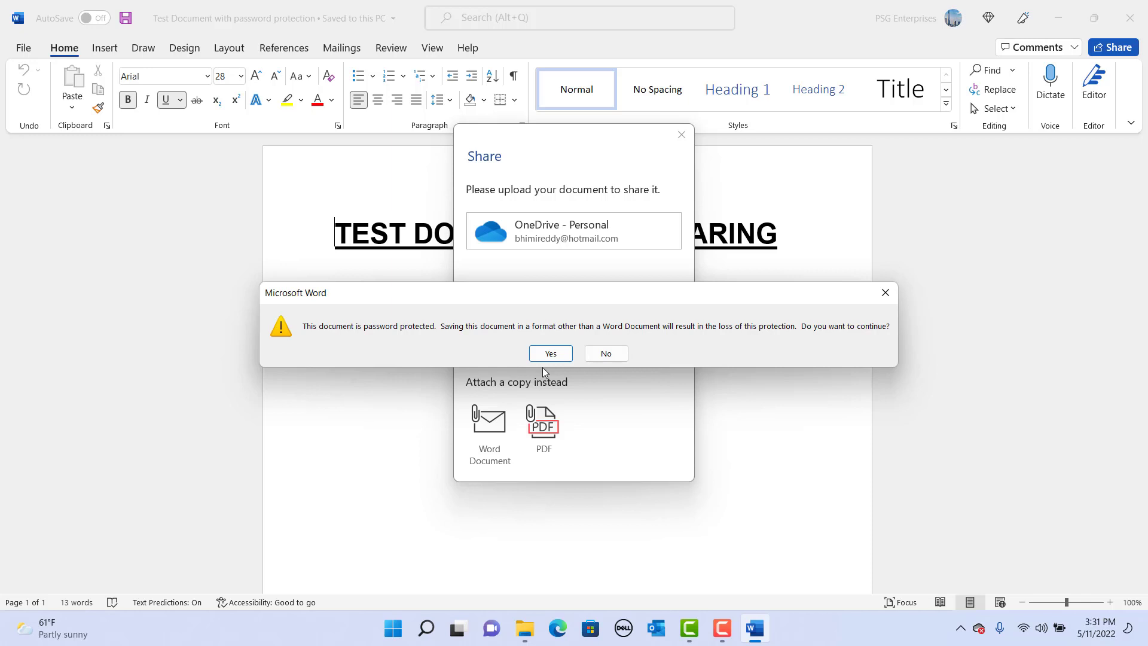
left_click(555, 357)
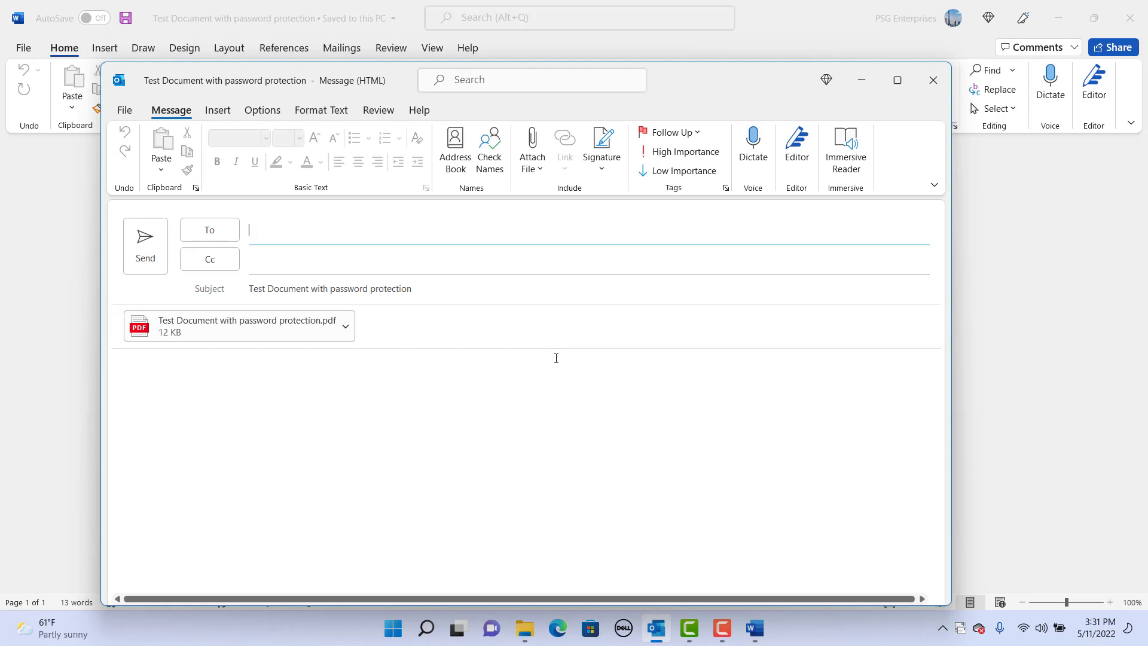
- Send the protected document's PDF to the company contact, close Word, and switch to Outlook
left_click(275, 230)
left_click(329, 260)
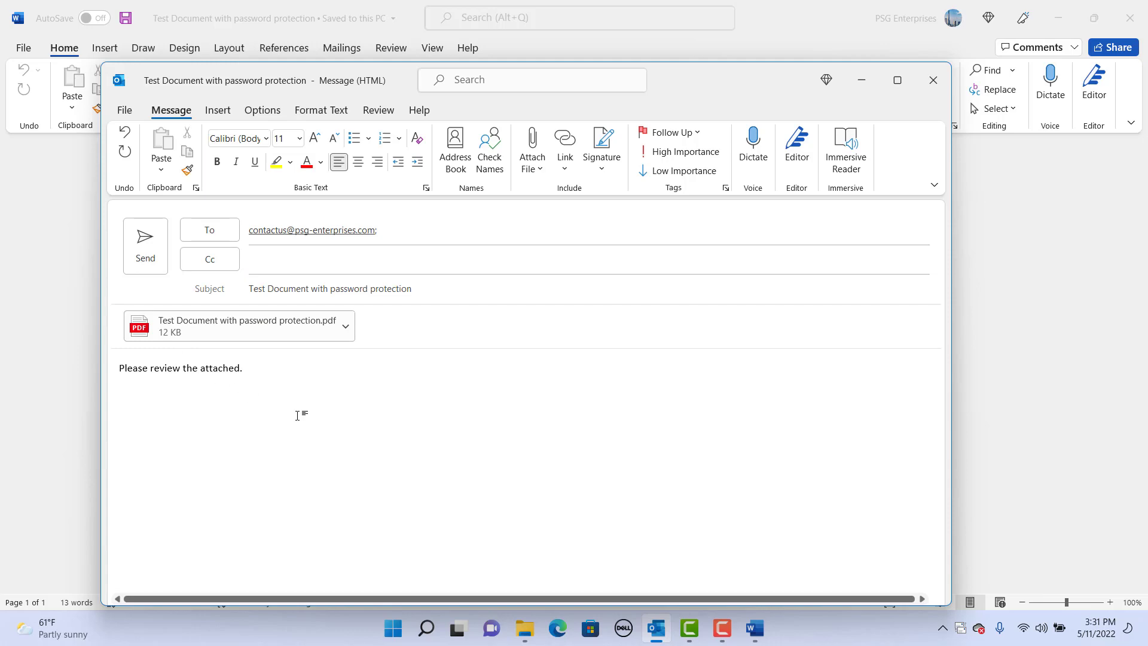
left_click(145, 261)
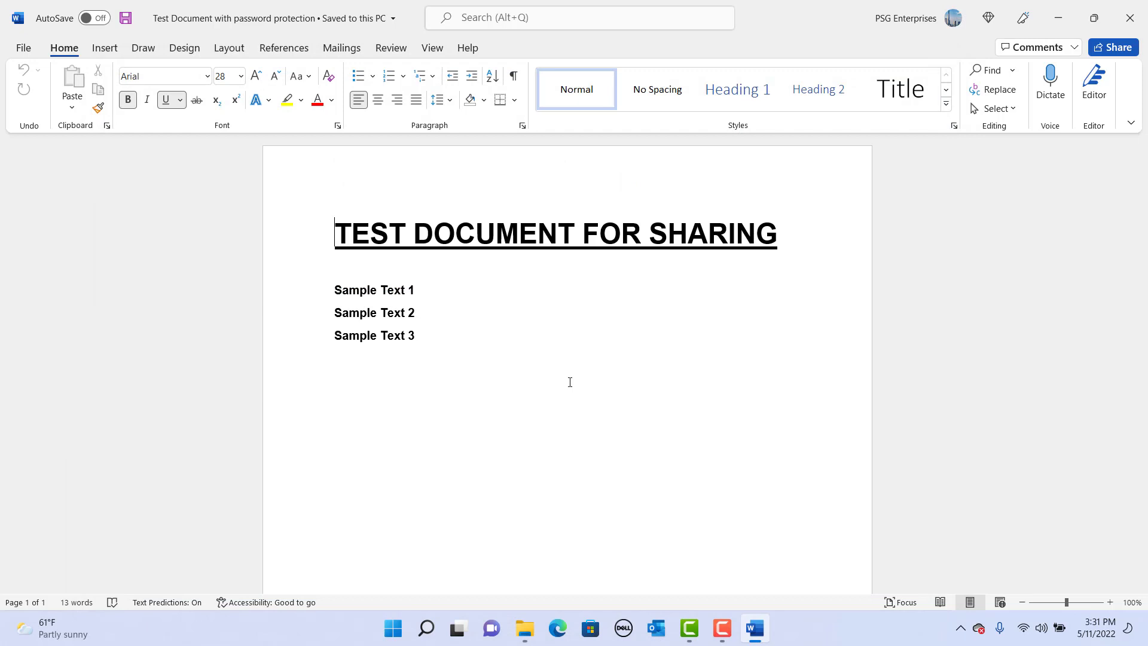
left_click(1131, 19)
left_click(674, 629)
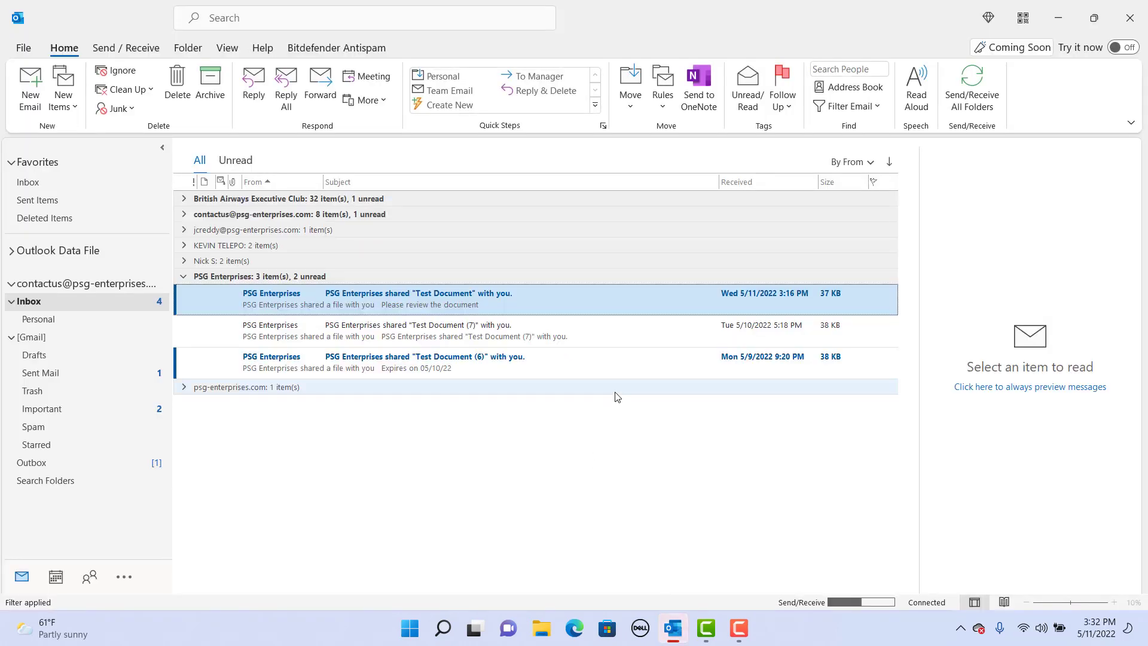
- Start a new Outlook message addressed to the company contact and list files to attach
key("ctrl+n")
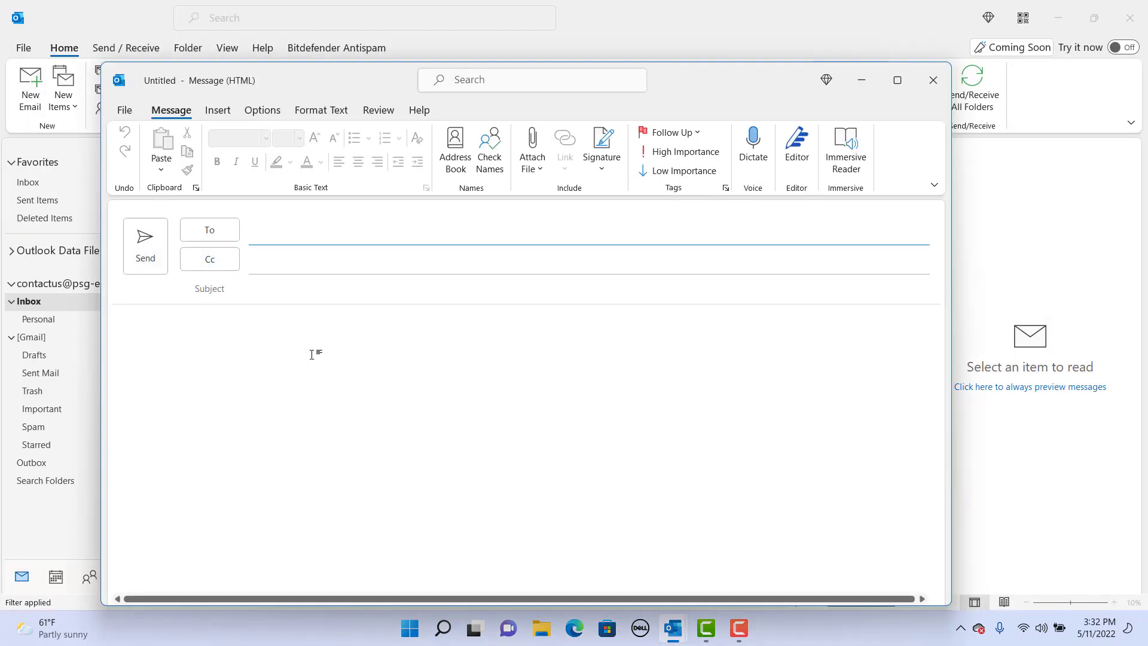
left_click(274, 294)
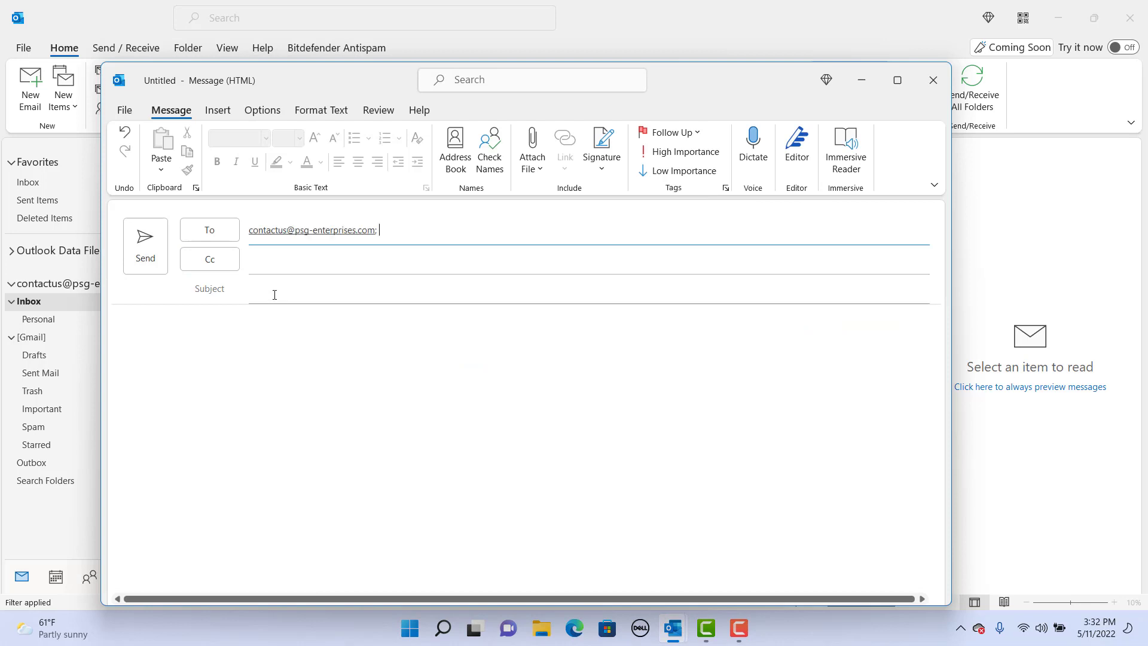
left_click(533, 161)
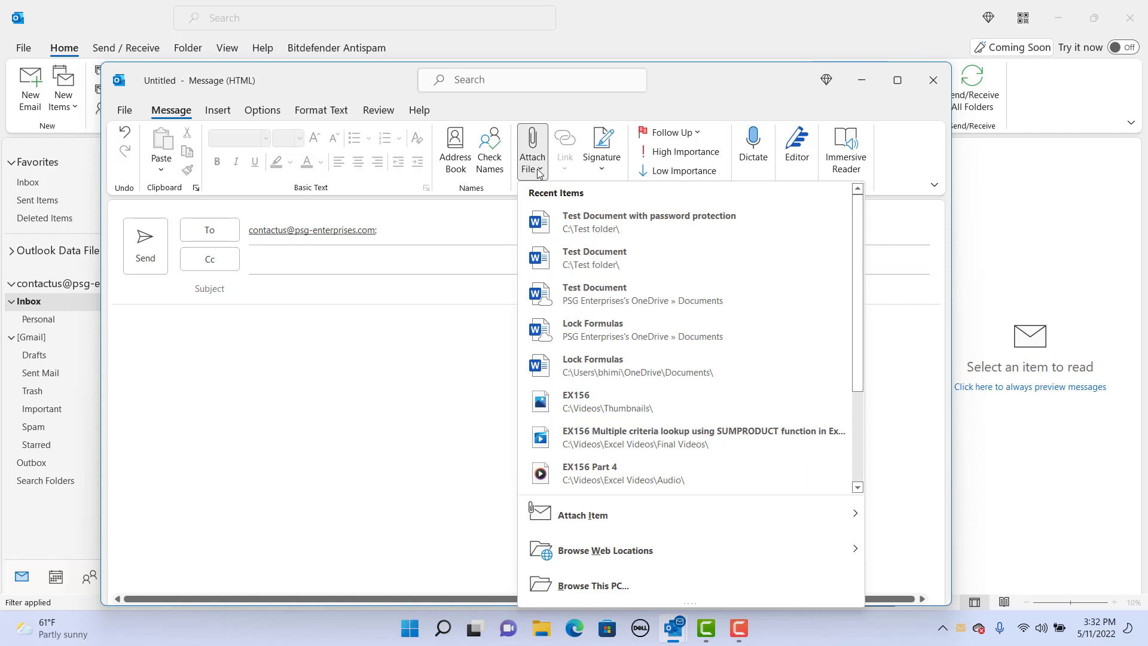
- Attach Test Document.docx from the C:\Test folder to the new Outlook message
left_click(571, 585)
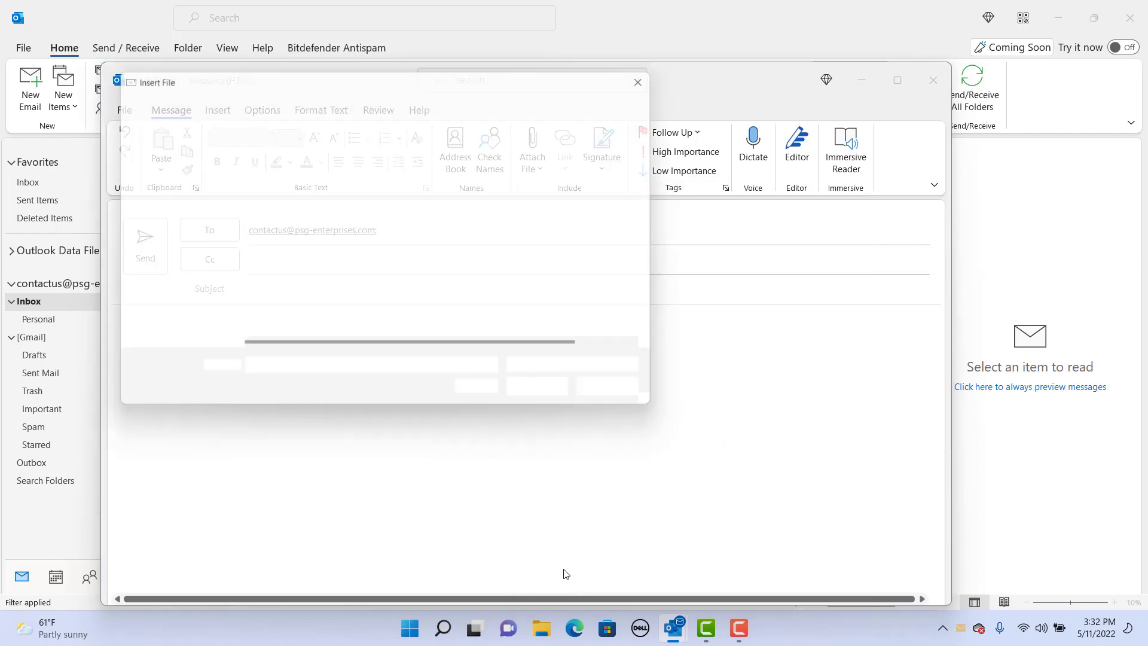
left_click(161, 335)
left_click(246, 307)
double_click(246, 307)
left_click(290, 207)
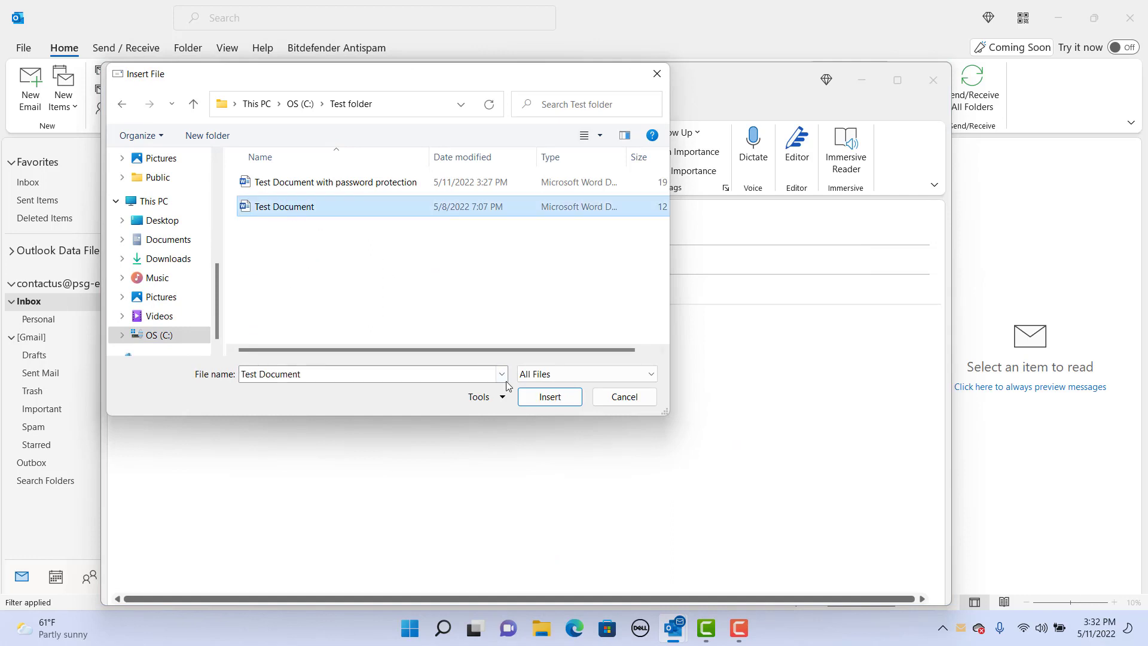
left_click(550, 398)
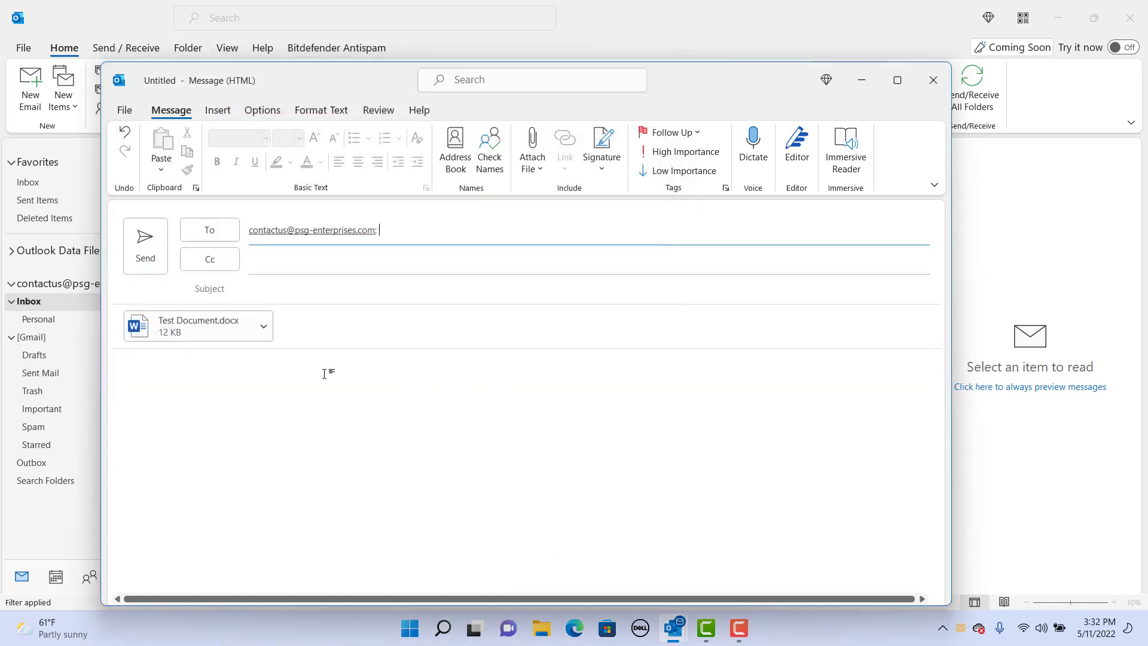
left_click(261, 361)
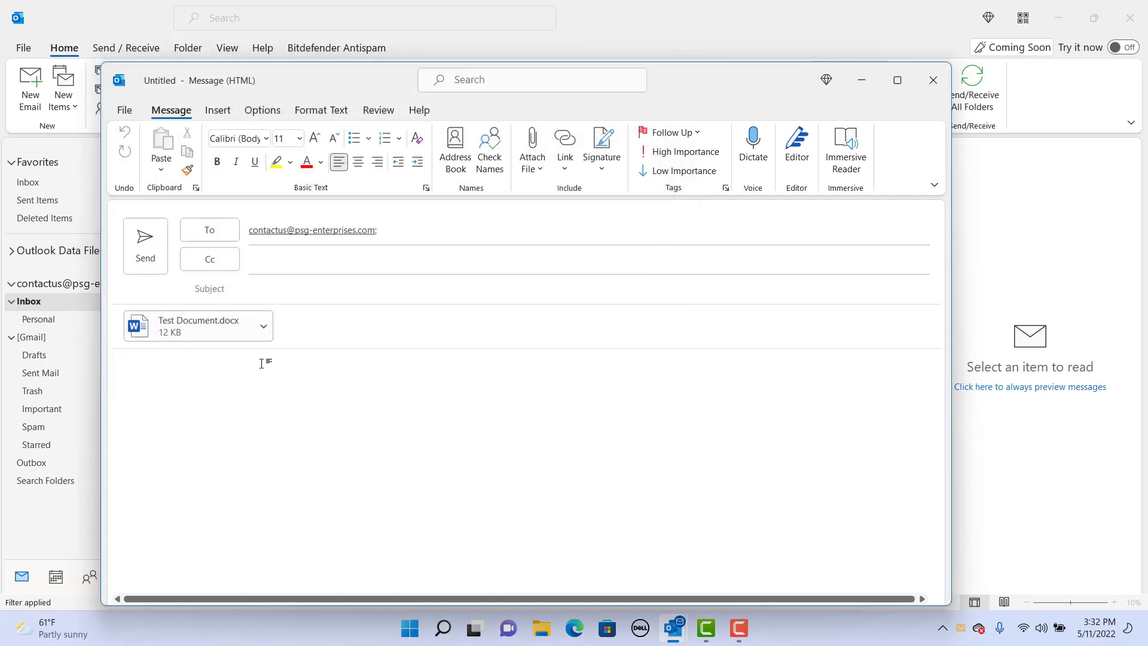